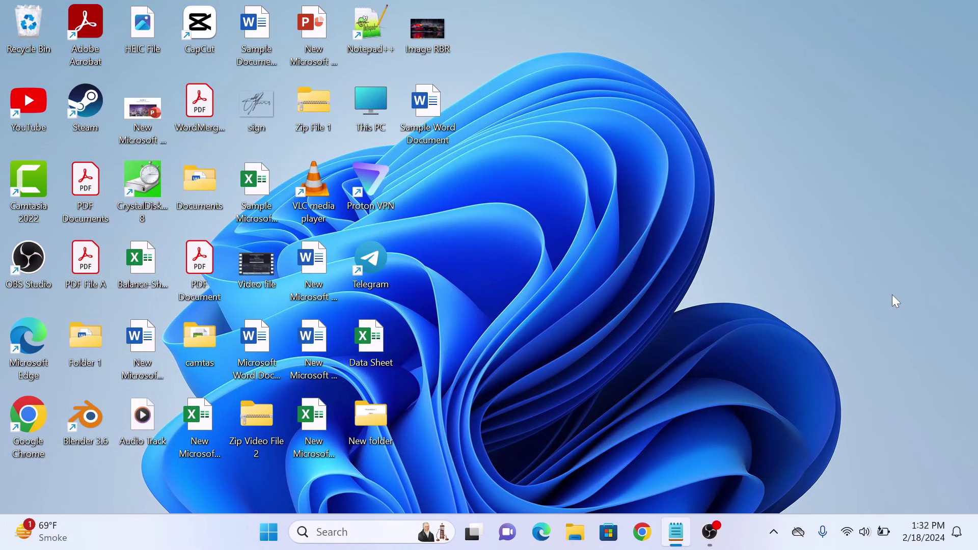
# Launch Settings from the pinned apps in the Start menu.
pyautogui.click(269, 532)
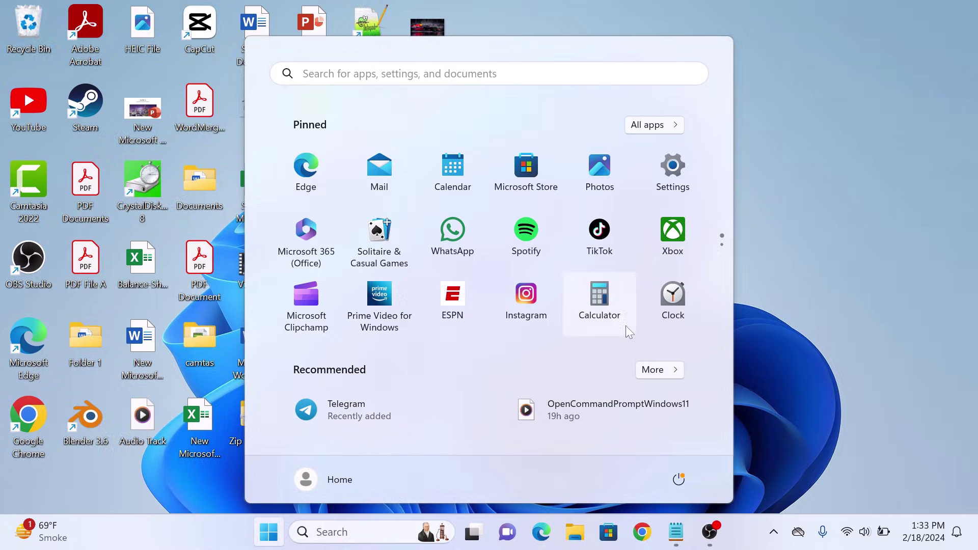
pyautogui.click(680, 187)
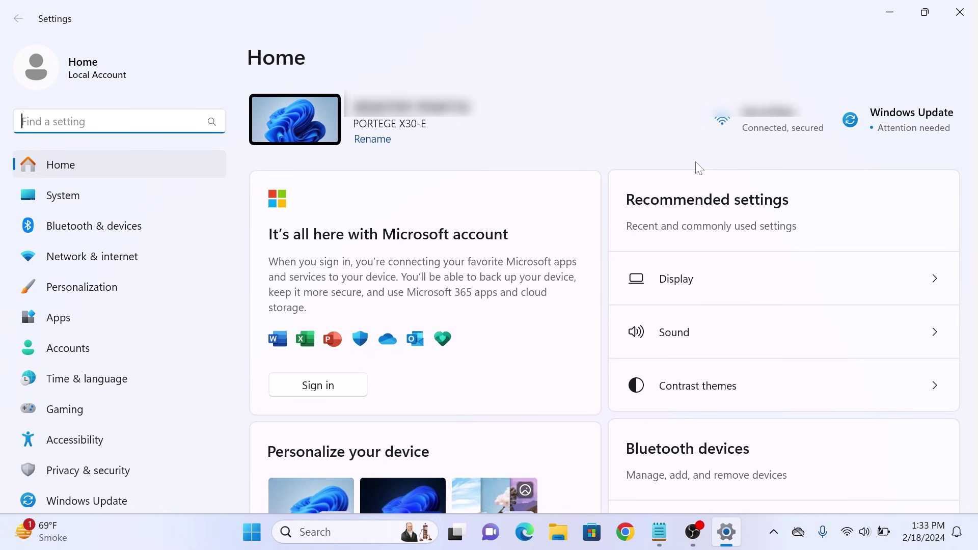
# Go to Accessibility and open its Keyboard settings page.
pyautogui.click(112, 436)
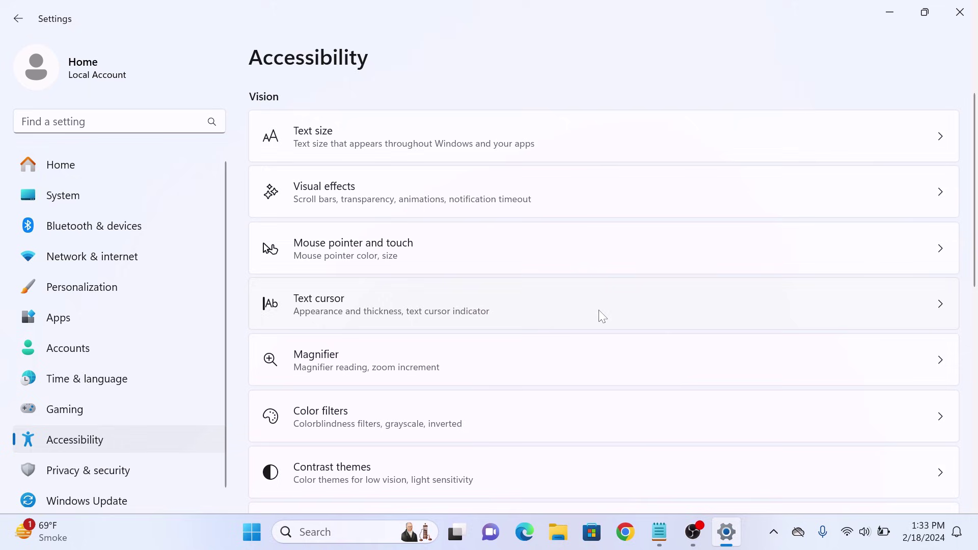
pyautogui.scroll(-5, 535, 305)
pyautogui.scroll(-1, 535, 305)
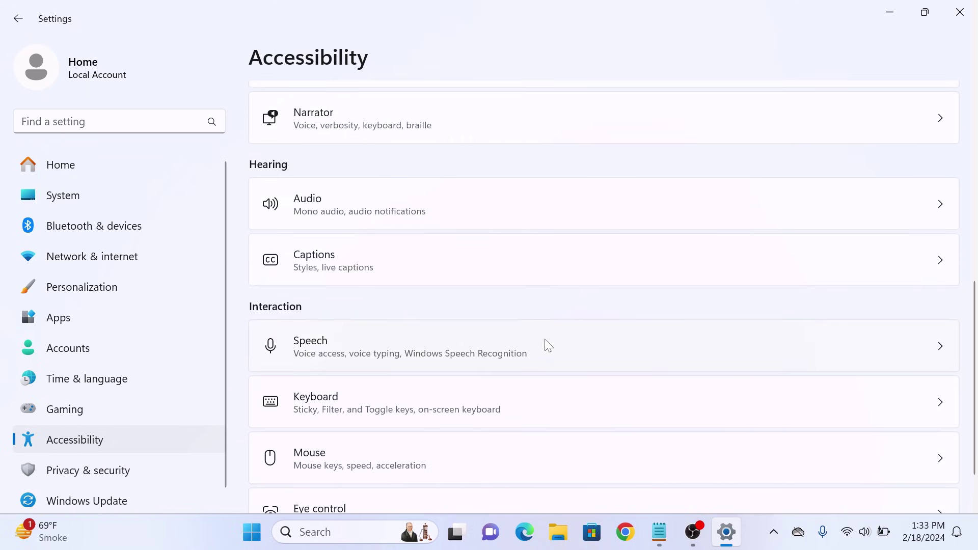
pyautogui.click(448, 405)
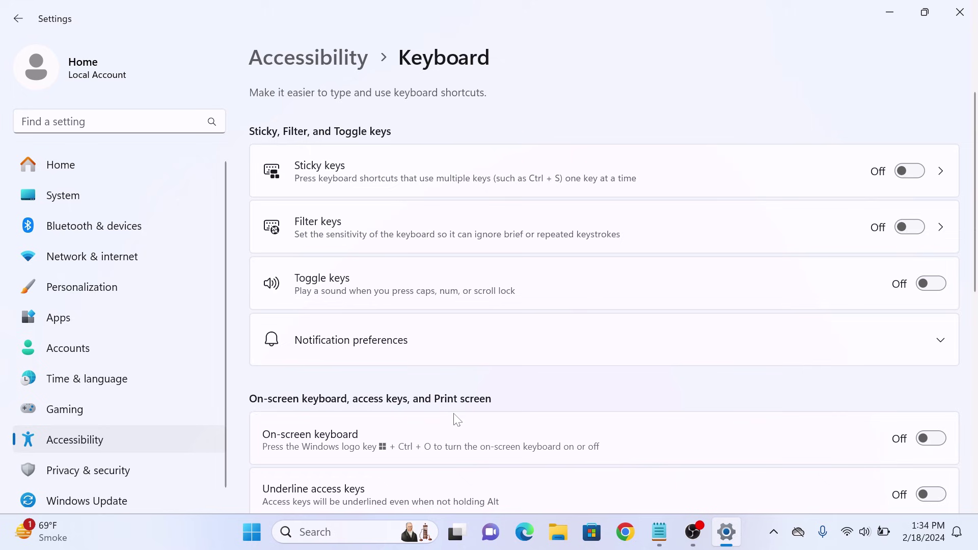
# Turn on the on-screen keyboard, close its window, and minimize Settings.
pyautogui.click(932, 440)
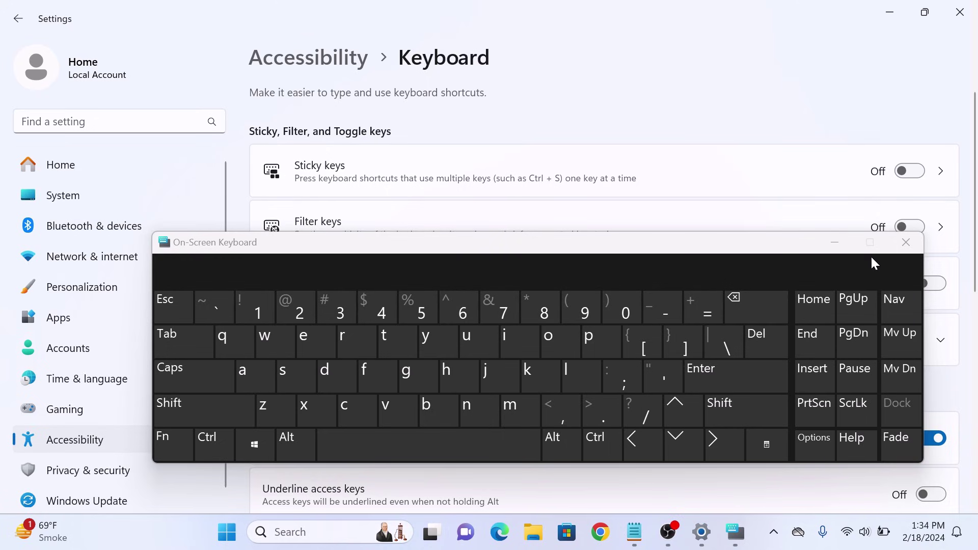
pyautogui.click(906, 243)
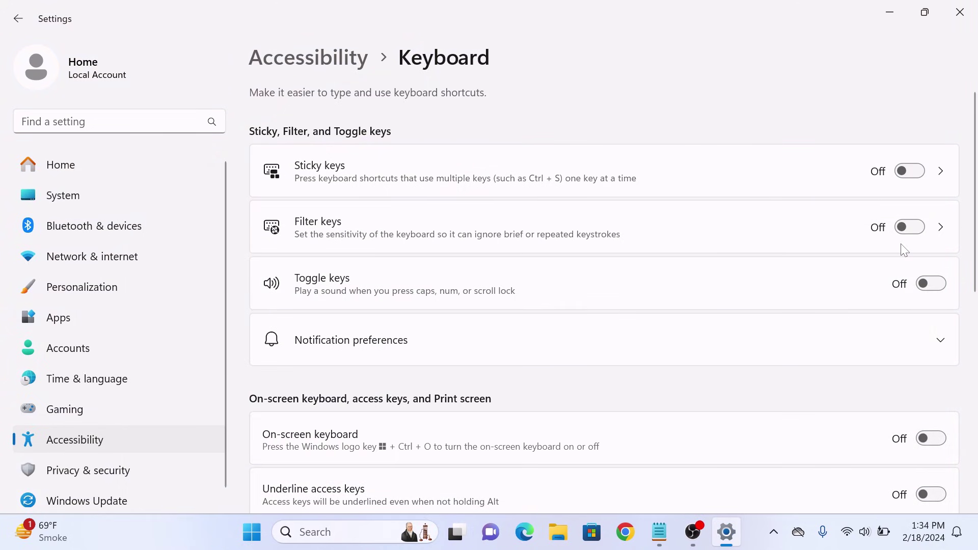
pyautogui.click(889, 12)
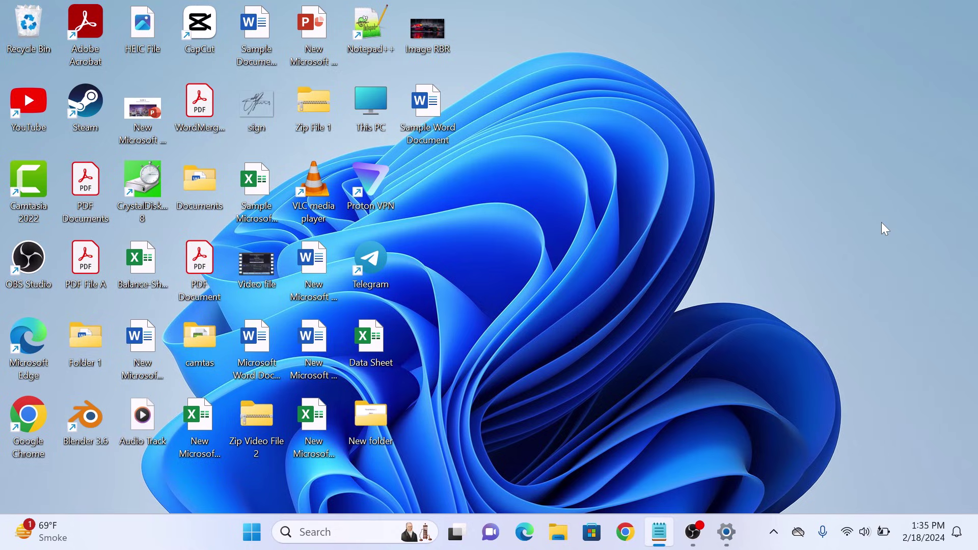
# Reopen the On-Screen Keyboard on the desktop with Win+Ctrl+O.
pyautogui.press('super+ctrl+o')
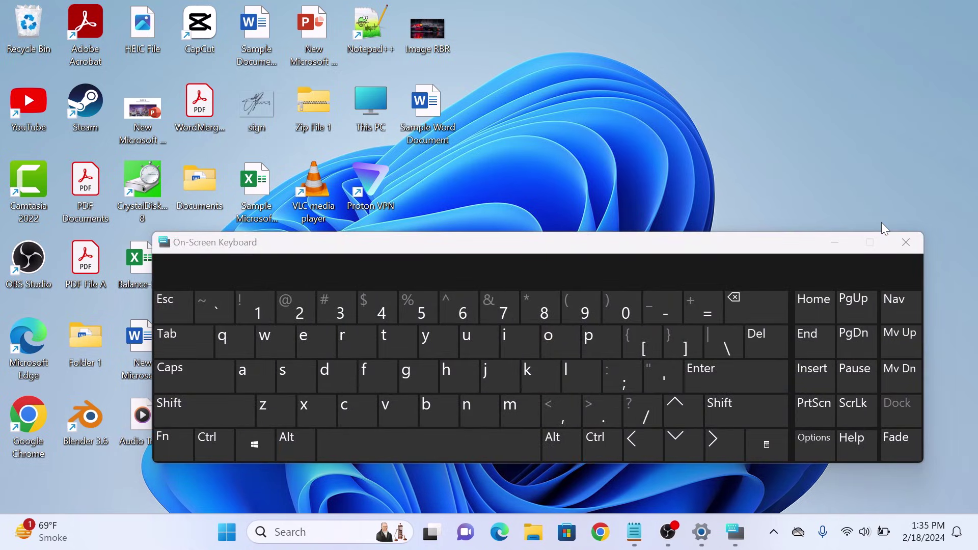